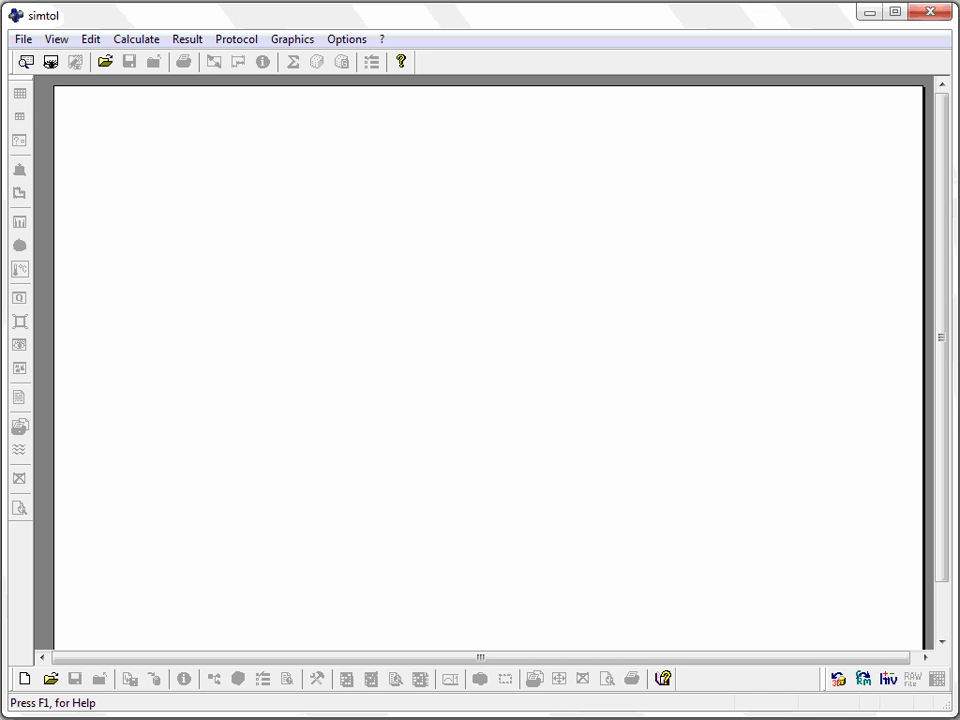
# Show the File > New submenu with its new-document choices.
pyautogui.click(20, 40)
pyautogui.moveTo(64, 70)
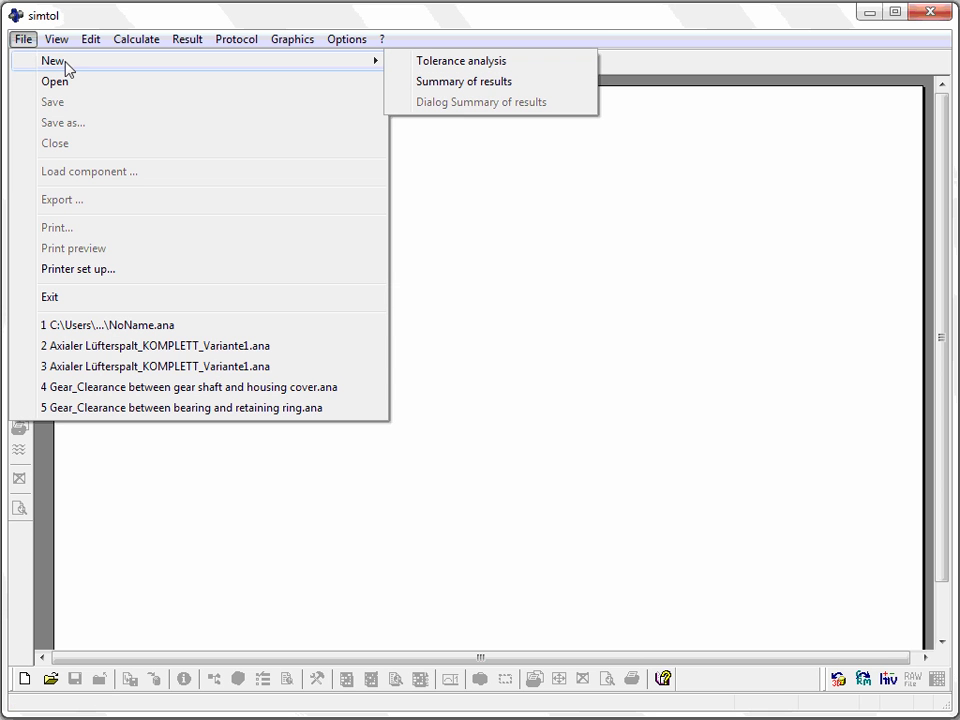
# Start a new tolerance analysis and enter 13 as dimension 1's basic size.
pyautogui.click(429, 64)
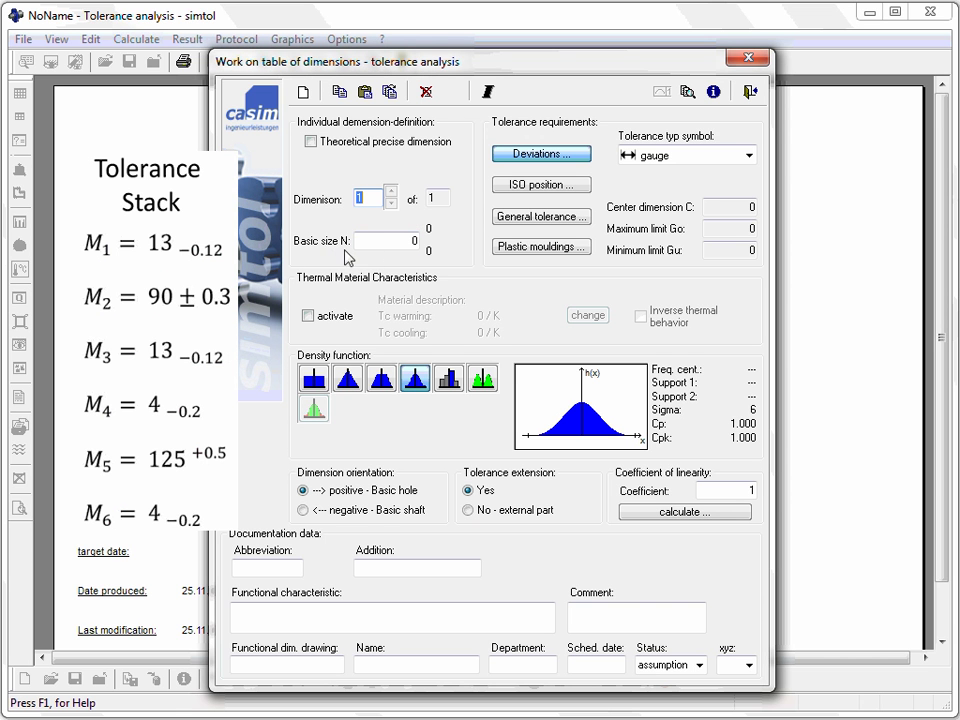
pyautogui.click(397, 248)
pyautogui.write('13')
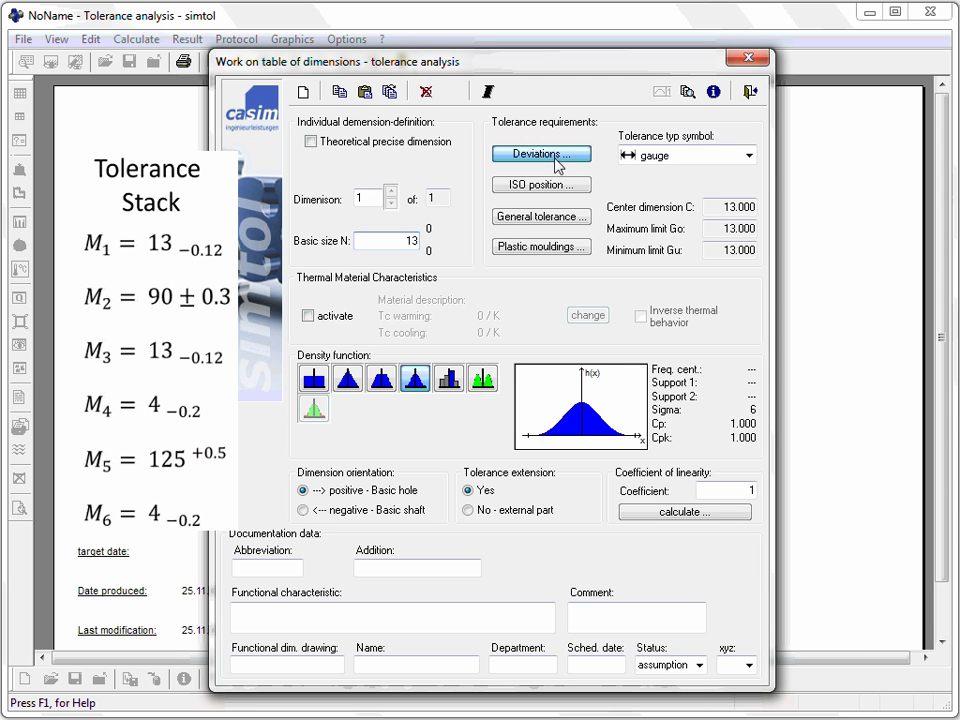
# Give dimension 1 deviations of 0 upper and -0.12 lower, correcting the mistyped -0.012.
pyautogui.click(556, 157)
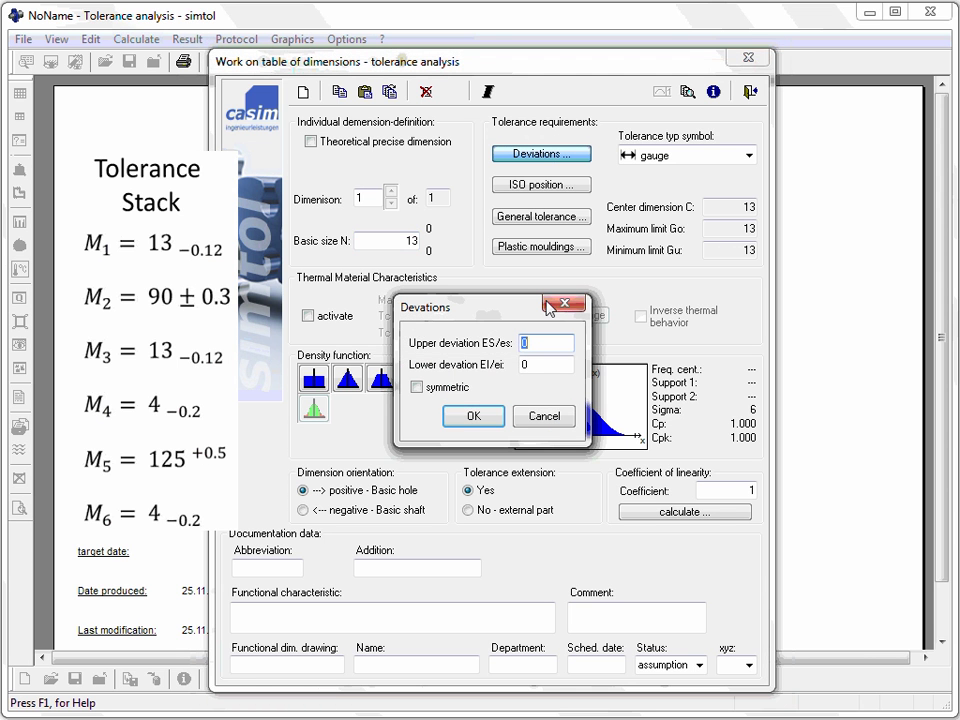
pyautogui.click(530, 364)
pyautogui.press('BackSpace')
pyautogui.write('-0')
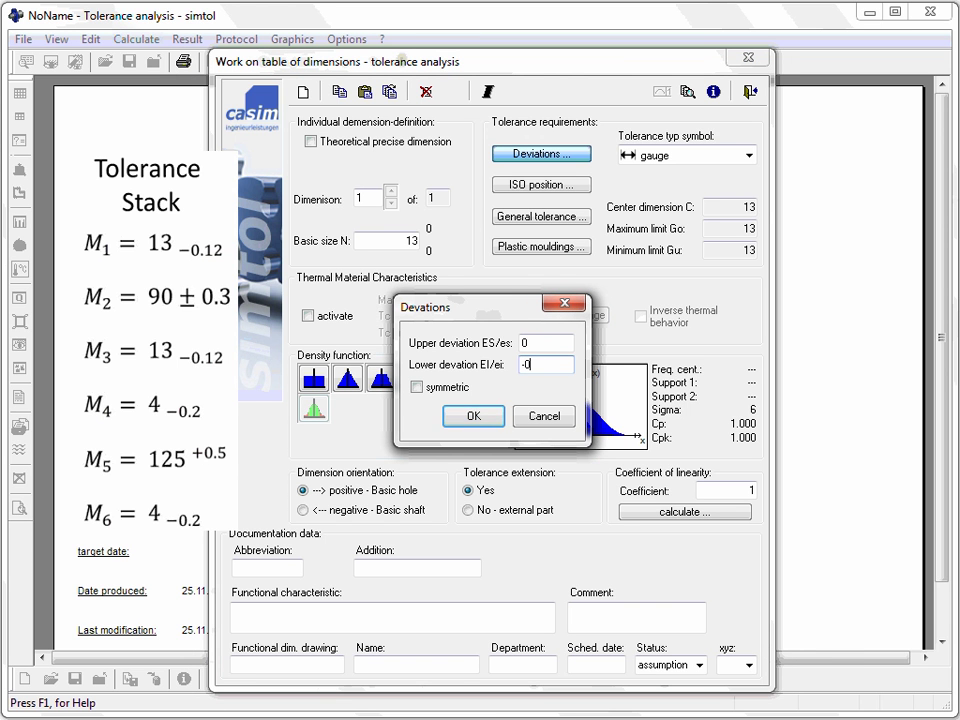
pyautogui.write('.012')
pyautogui.press('BackSpace')
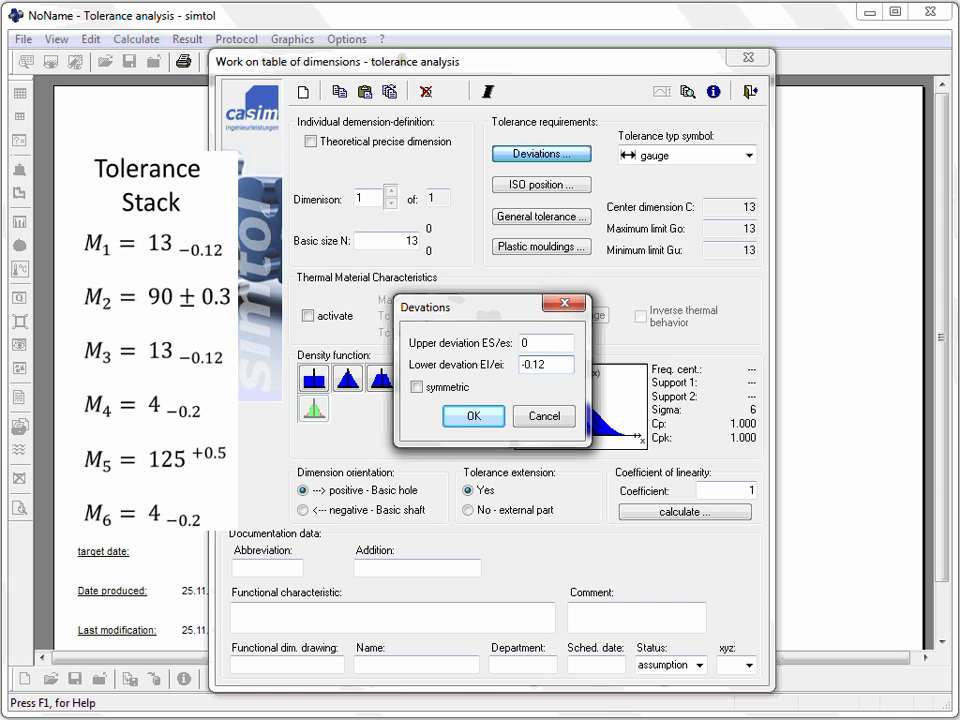
pyautogui.click(470, 417)
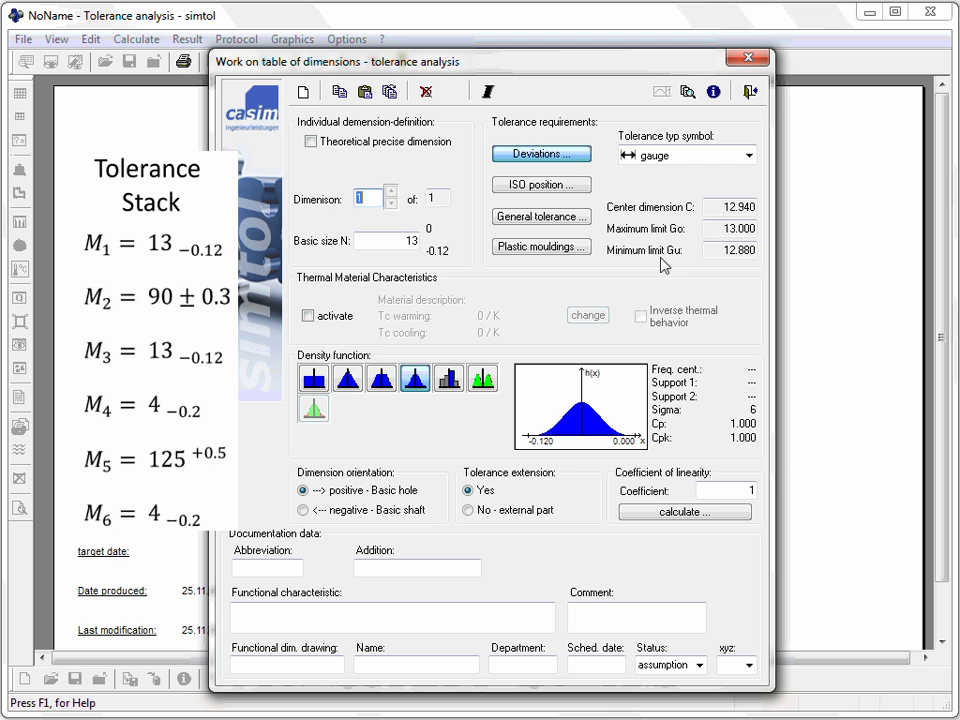
pyautogui.click(749, 155)
pyautogui.click(749, 174)
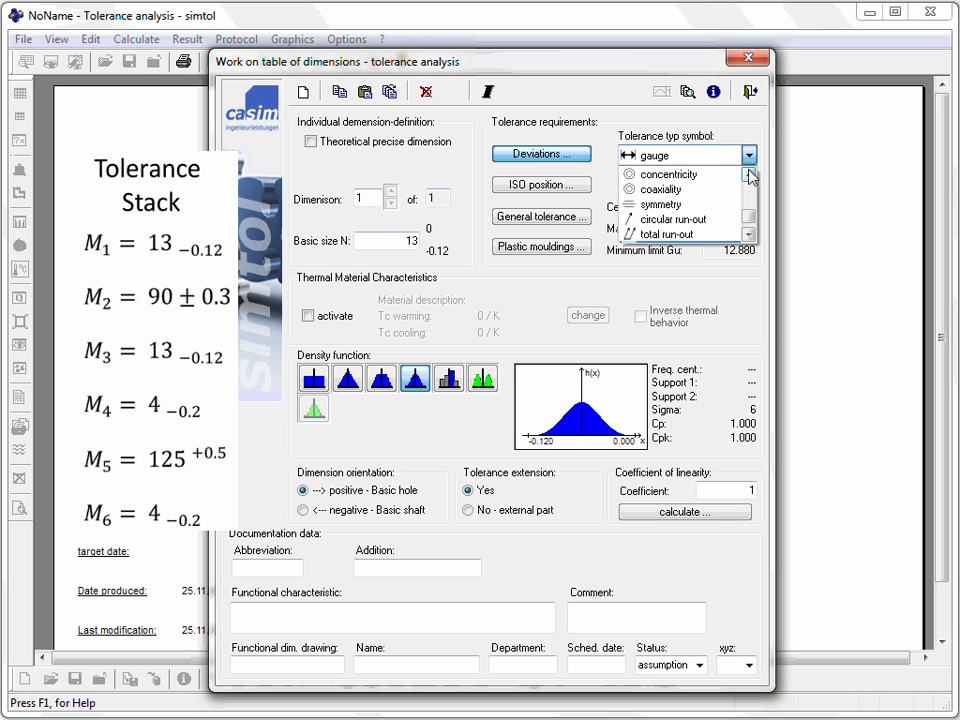
pyautogui.click(749, 174)
pyautogui.click(749, 174)
pyautogui.click(749, 174)
pyautogui.click(749, 174)
pyautogui.click(749, 174)
pyautogui.click(749, 174)
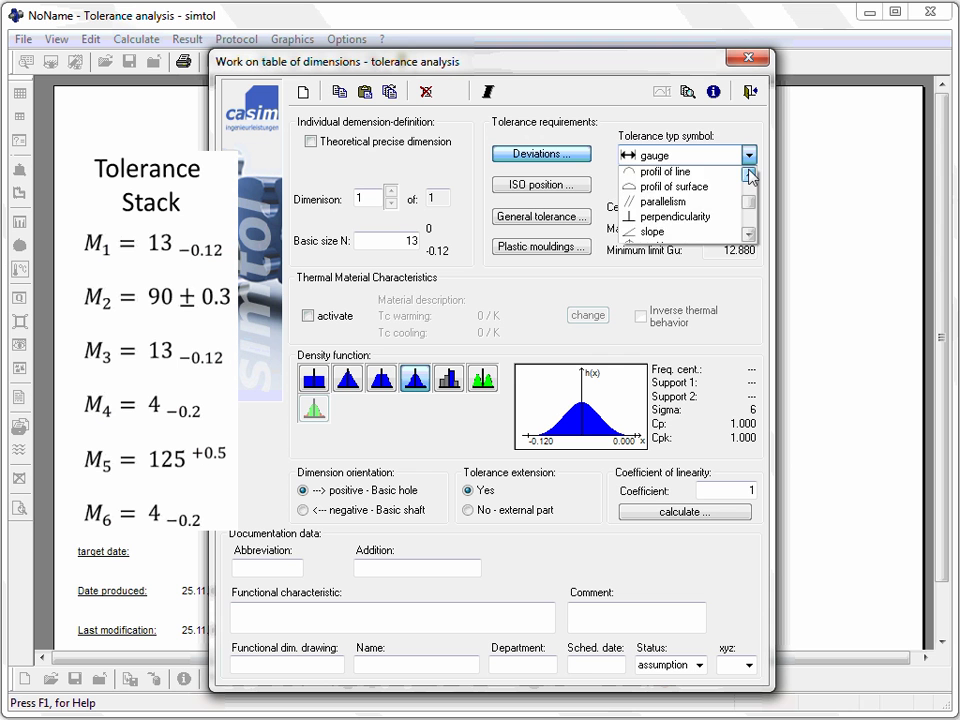
pyautogui.click(749, 174)
pyautogui.click(749, 174)
pyautogui.click(749, 174)
pyautogui.click(749, 174)
pyautogui.click(749, 174)
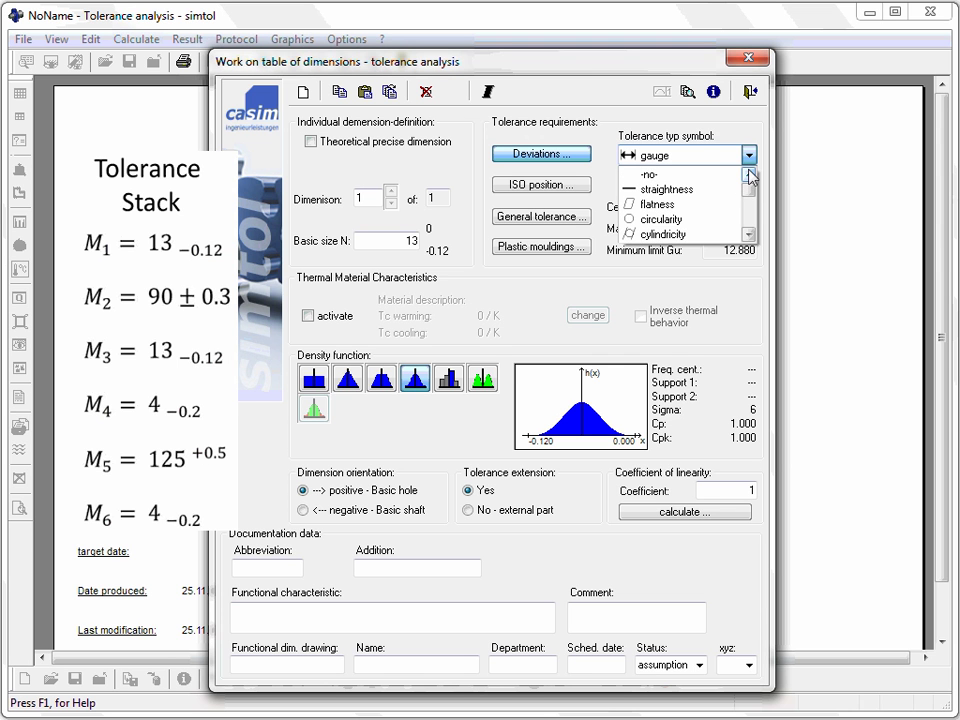
pyautogui.moveTo(751, 192); pyautogui.dragTo(751, 225)
pyautogui.click(700, 236)
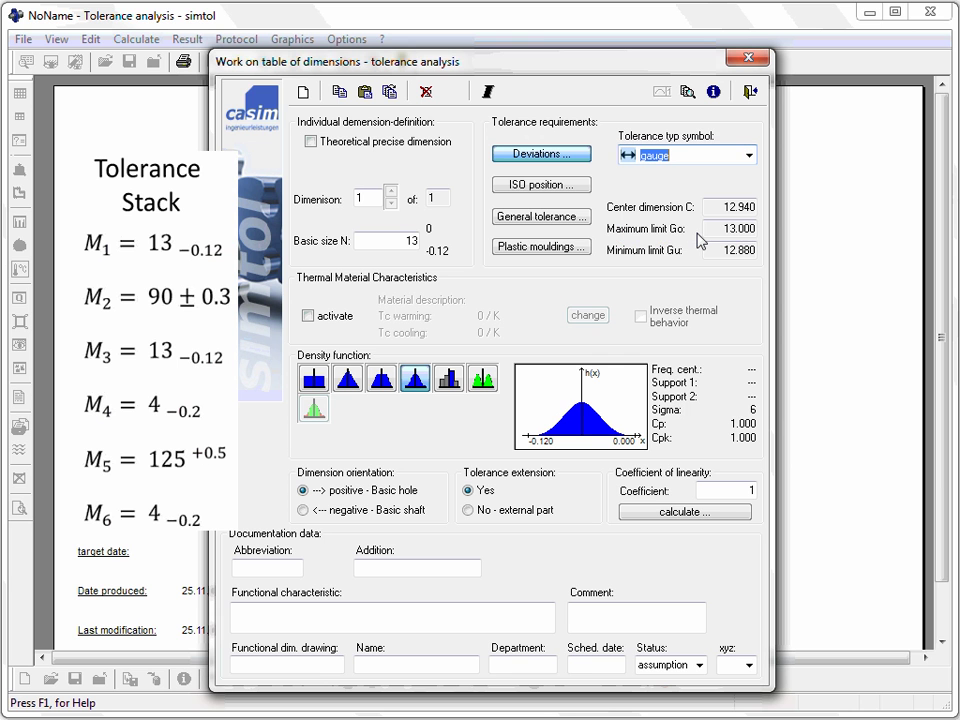
# Switch dimension 1's density function from normal to trapezoidal distribution.
pyautogui.click(419, 384)
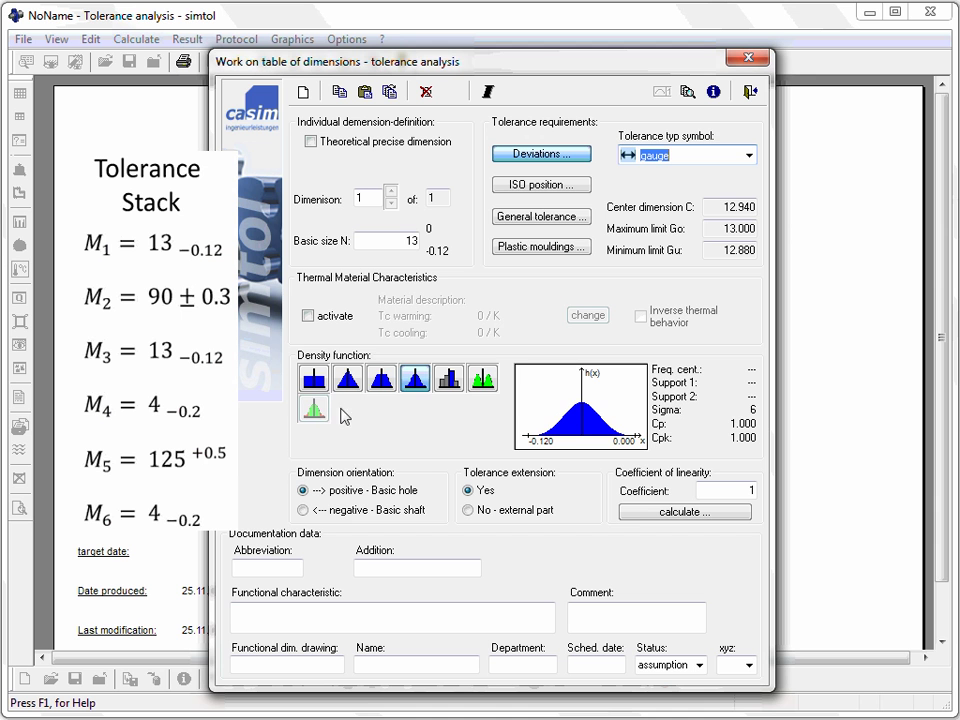
pyautogui.click(385, 386)
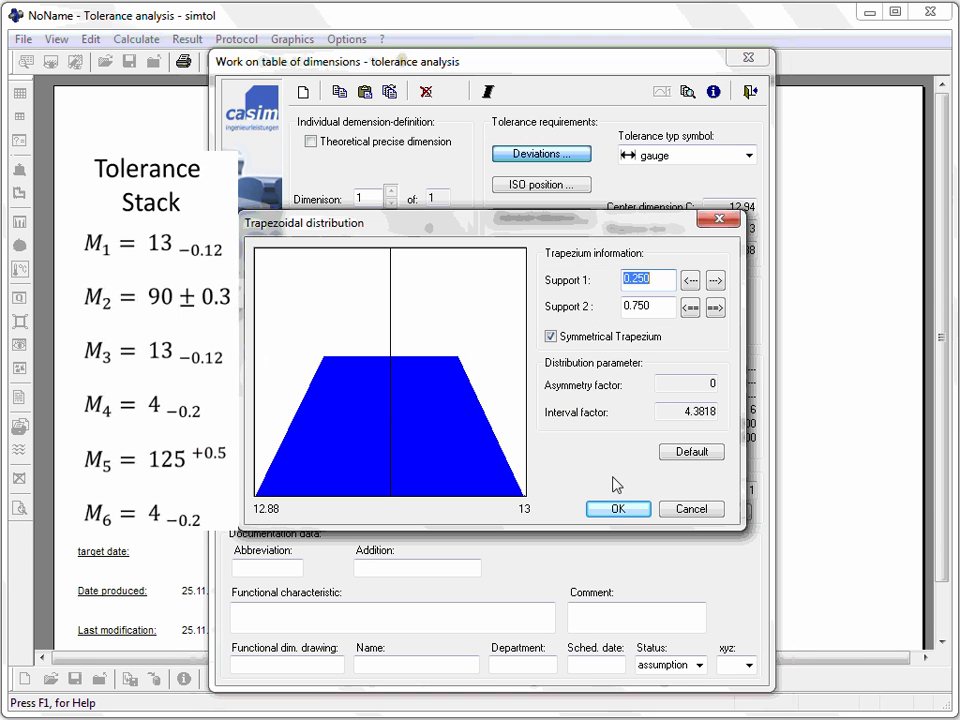
# Accept the trapezoidal distribution with supports 0.250 and 0.750.
pyautogui.click(618, 508)
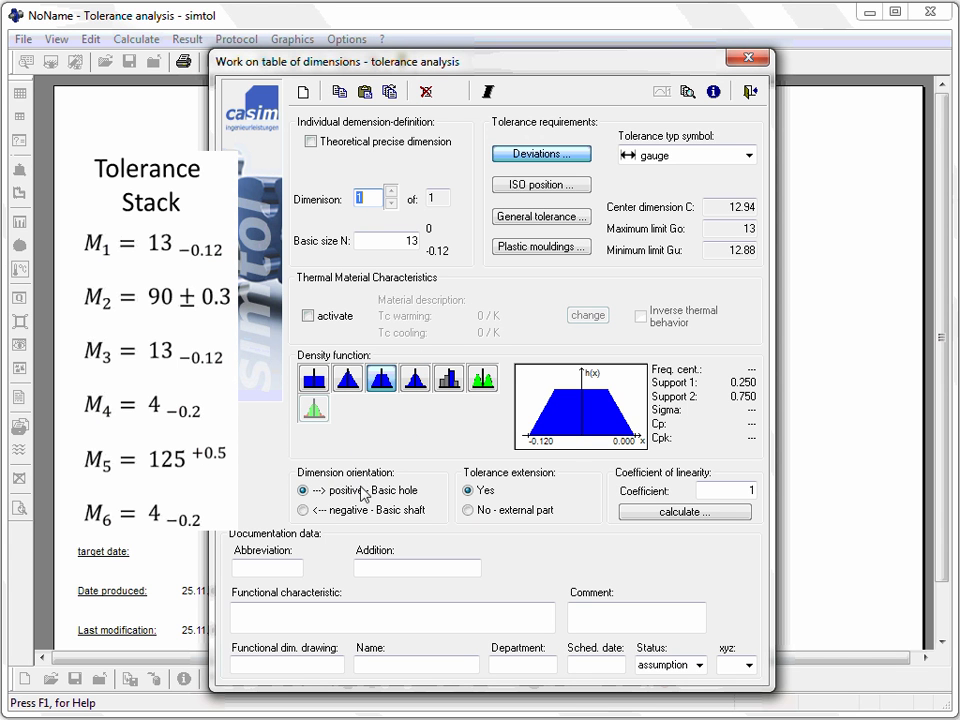
# Set dimension 1's orientation to negative as a basic shaft.
pyautogui.click(304, 510)
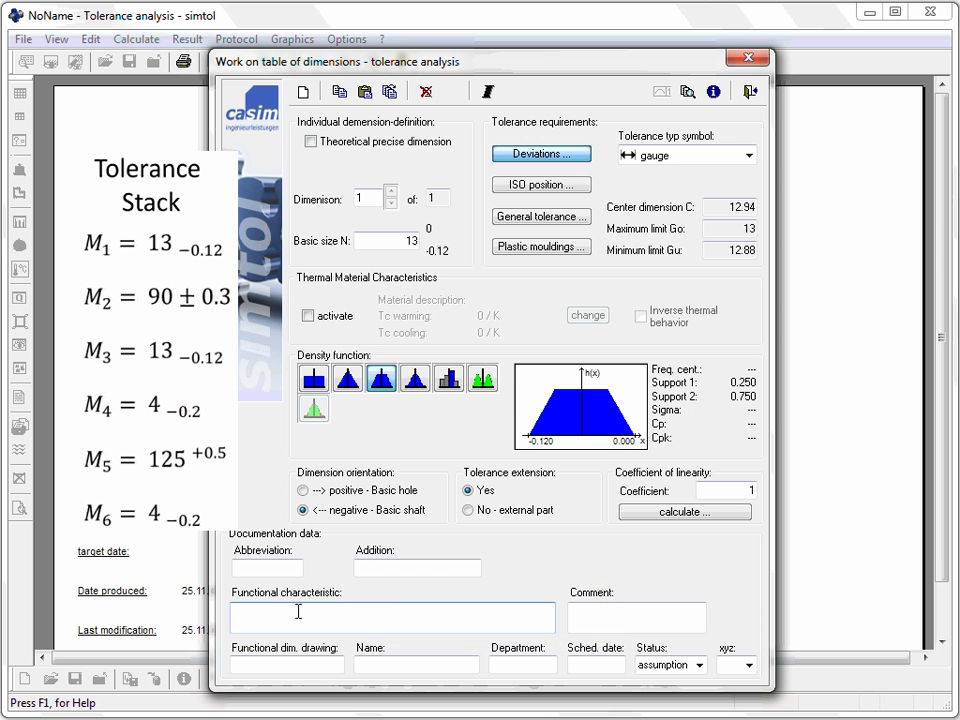
# Enter functional characteristic 'Bearing (right side): width', the responsible person's name and department R&D.
pyautogui.write('Bearing (right side): width')
pyautogui.click(370, 666)
pyautogui.write('M')
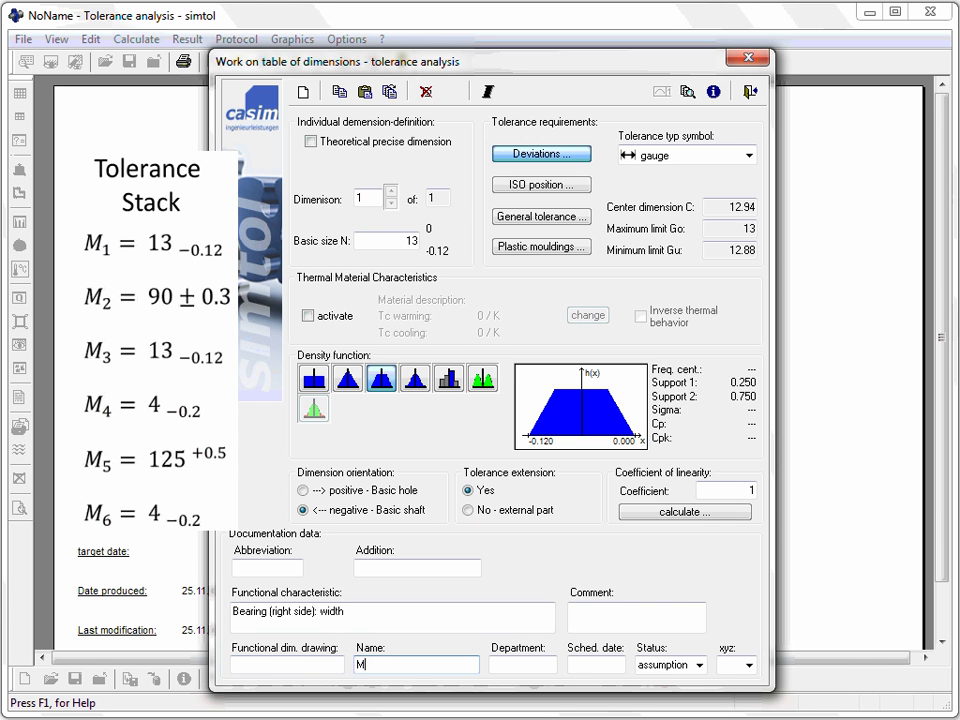
pyautogui.write('ustermann')
pyautogui.click(529, 668)
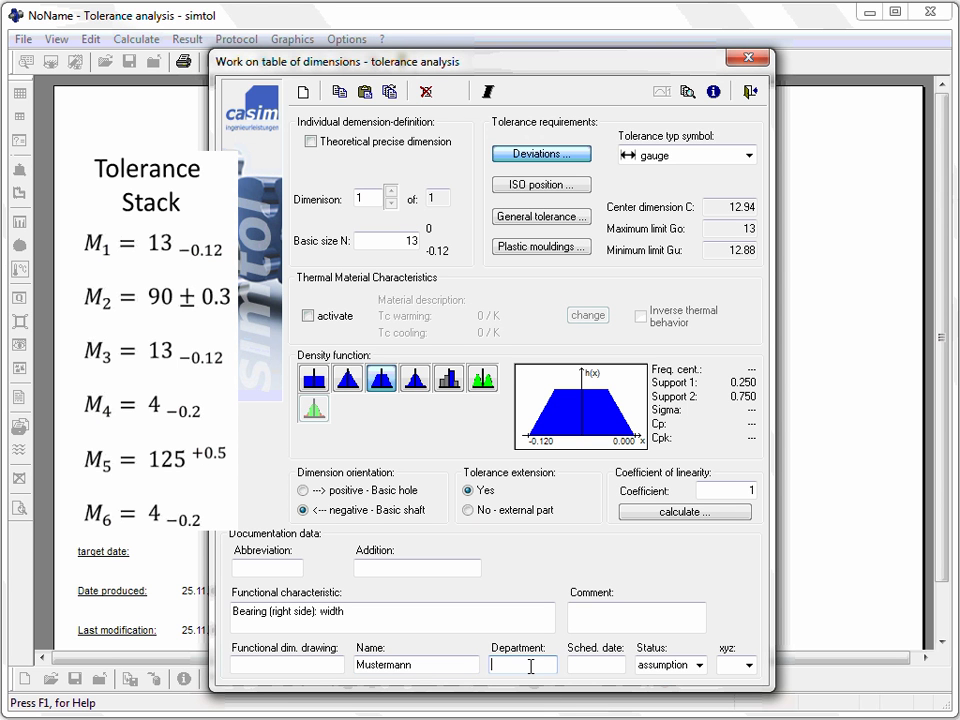
pyautogui.write('R&D')
# Set dimension 1's status to verified and its xyz axis to X.
pyautogui.click(700, 665)
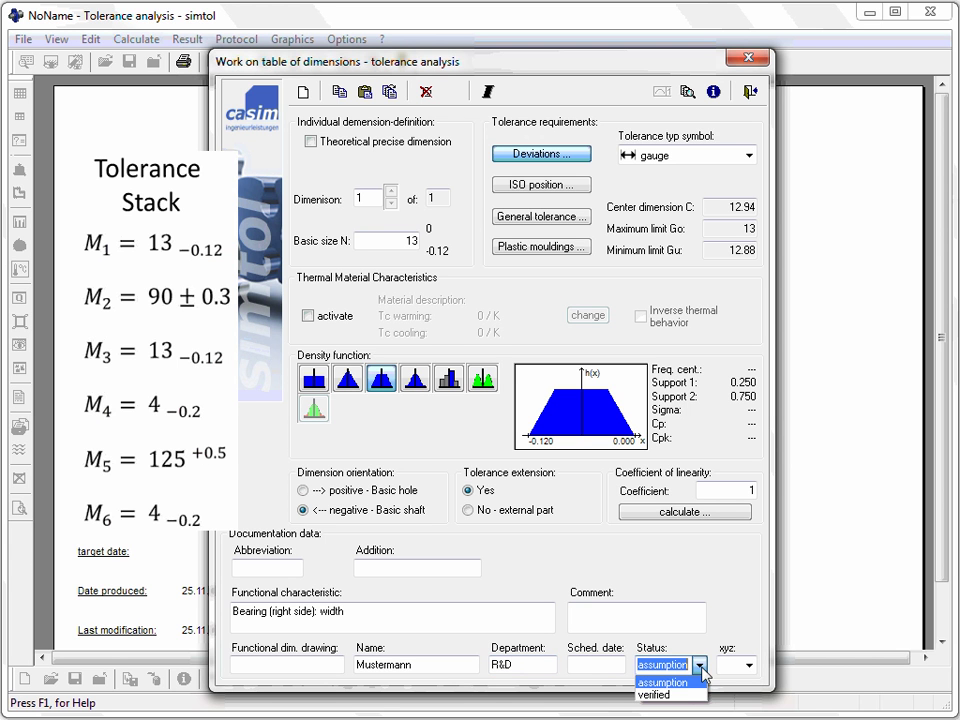
pyautogui.click(686, 690)
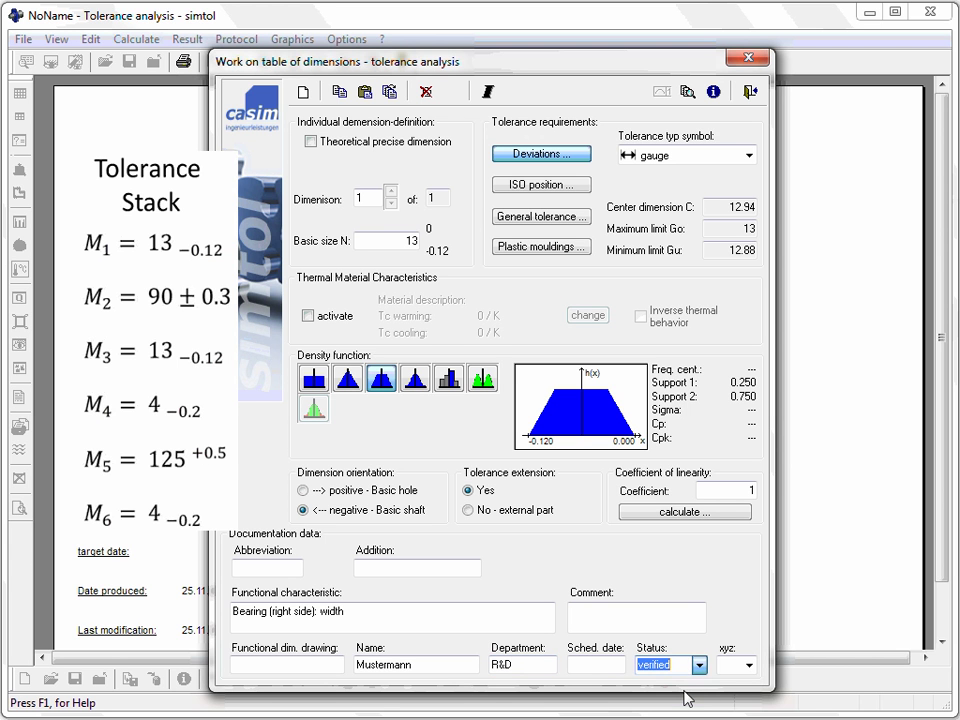
pyautogui.click(748, 665)
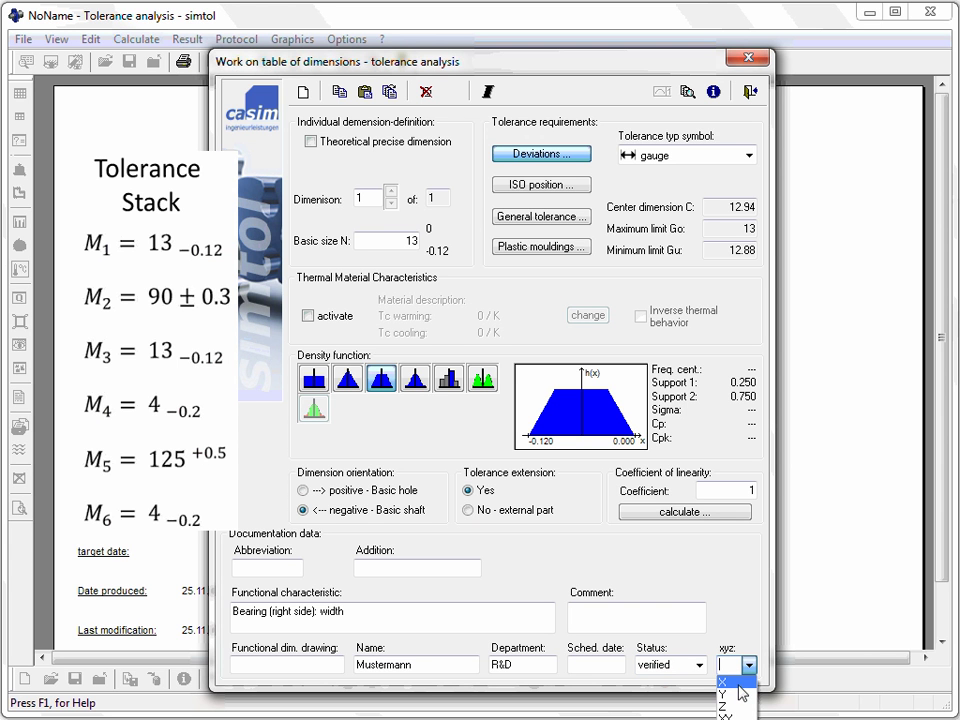
pyautogui.click(739, 683)
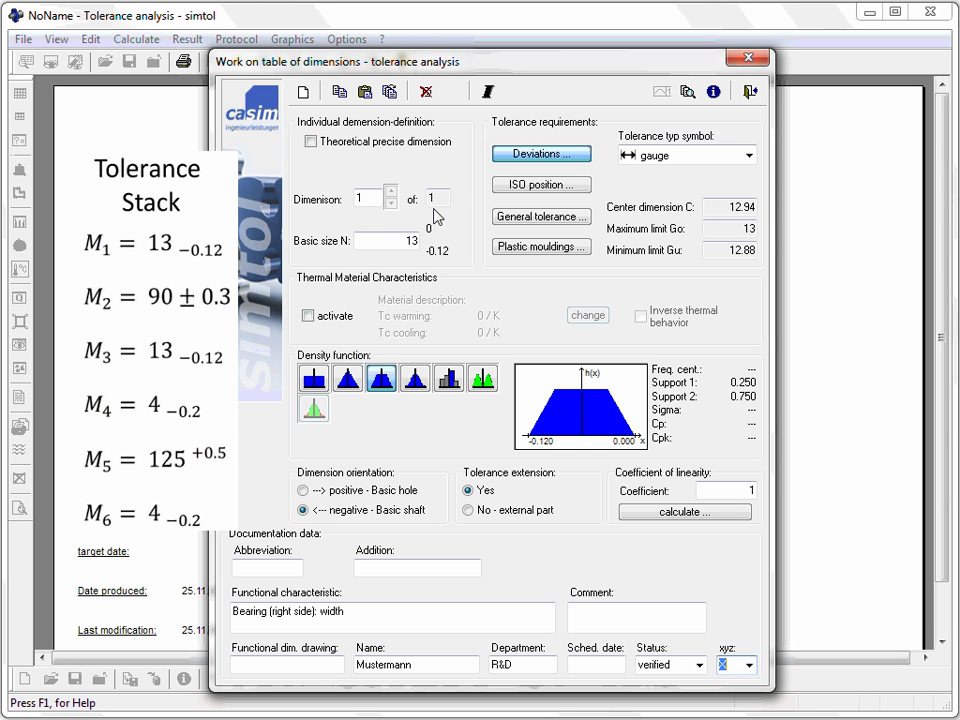
# Insert a new blank dimension after the current one.
pyautogui.click(302, 94)
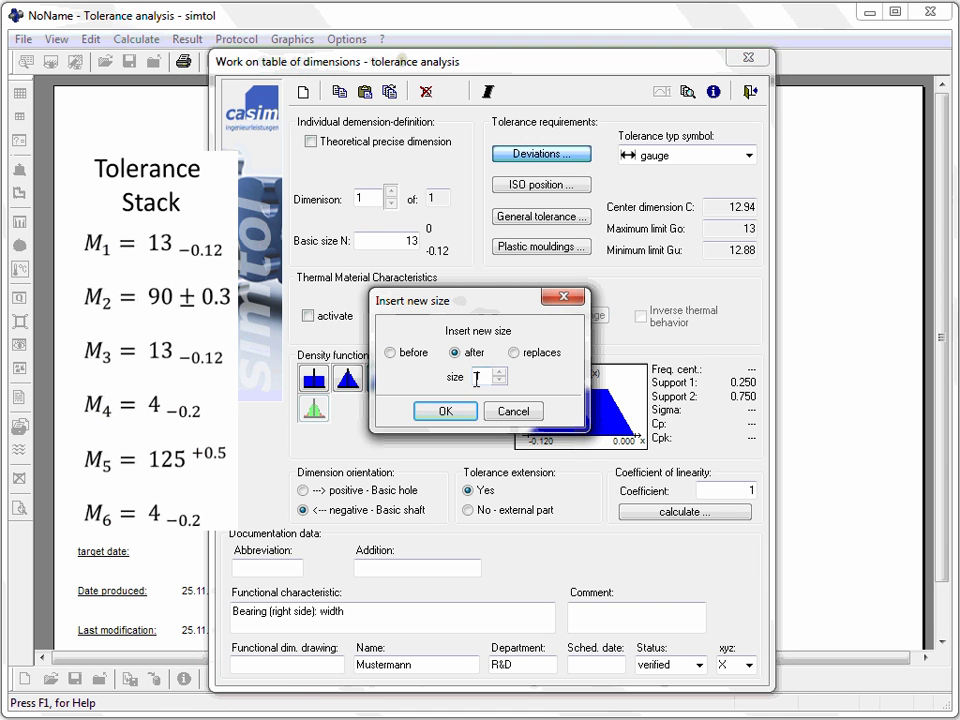
pyautogui.click(451, 414)
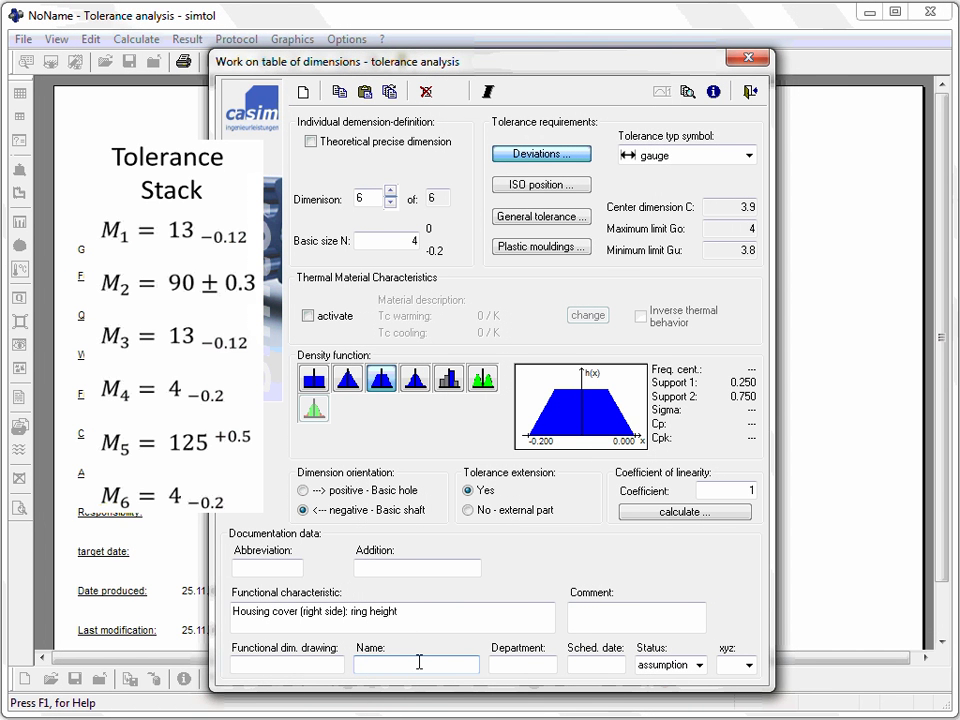
# Give dimension 6 the responsible person's name, department R&D, status verified and axis X.
pyautogui.write('Mustermann')
pyautogui.click(539, 665)
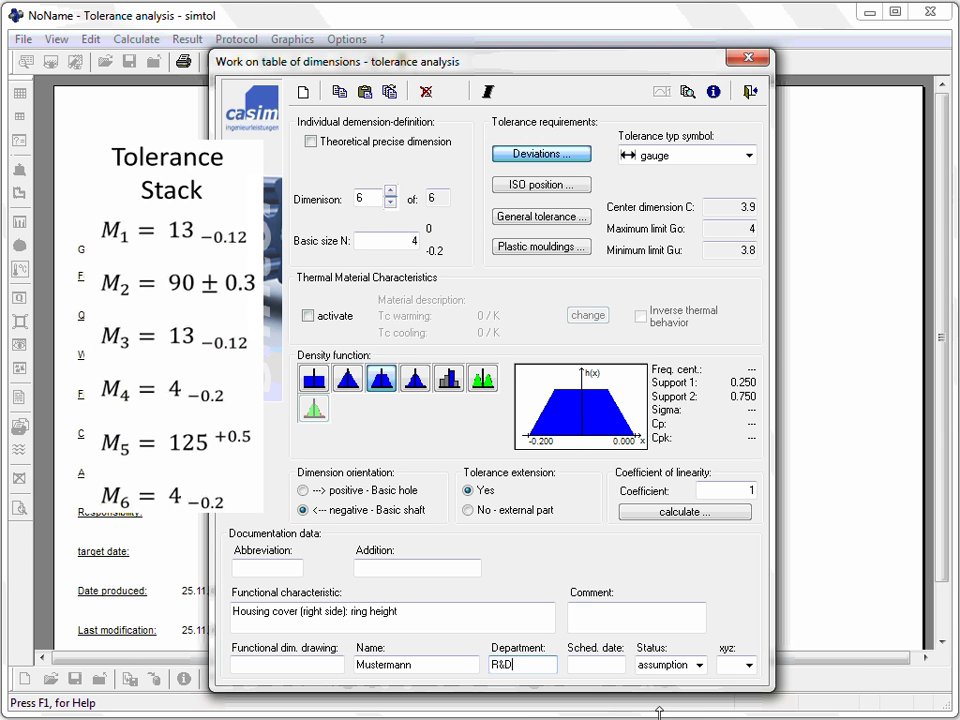
pyautogui.click(699, 665)
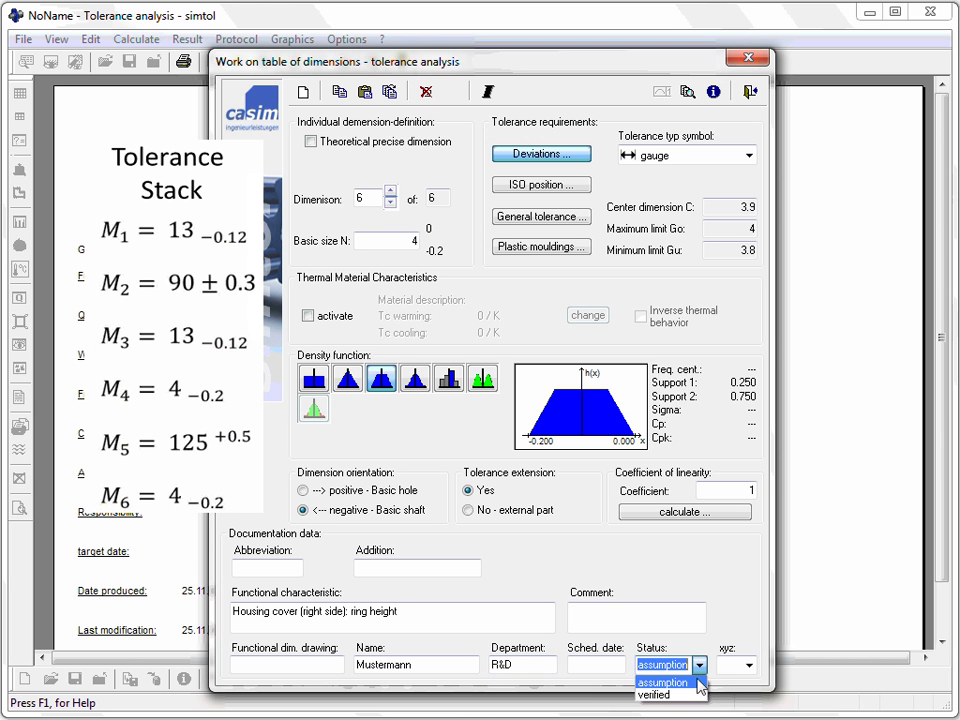
pyautogui.click(668, 694)
pyautogui.click(749, 665)
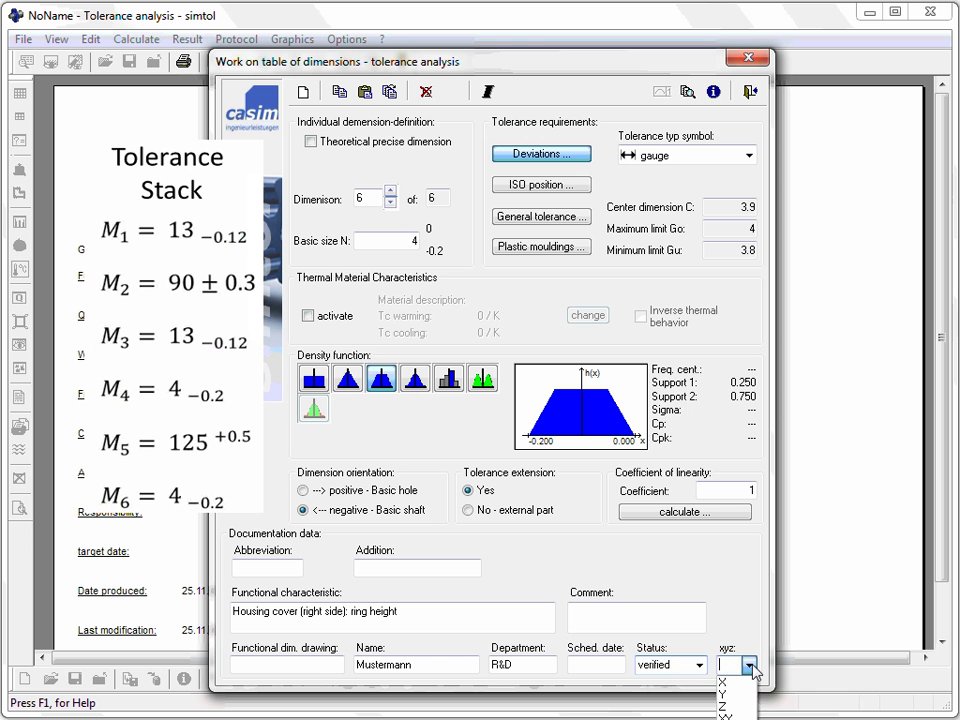
pyautogui.click(749, 682)
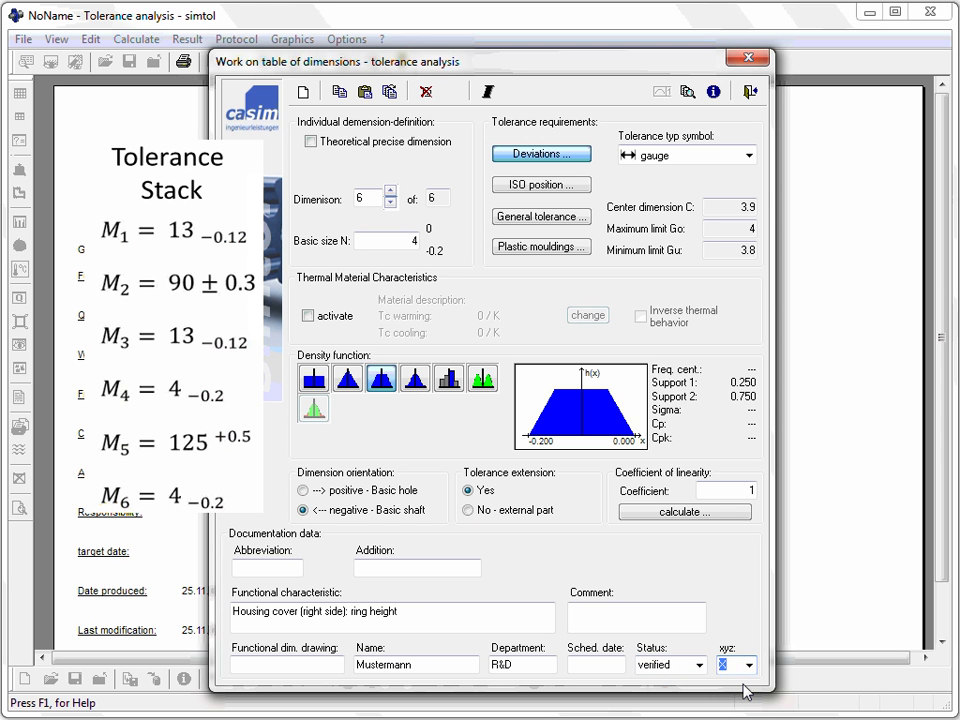